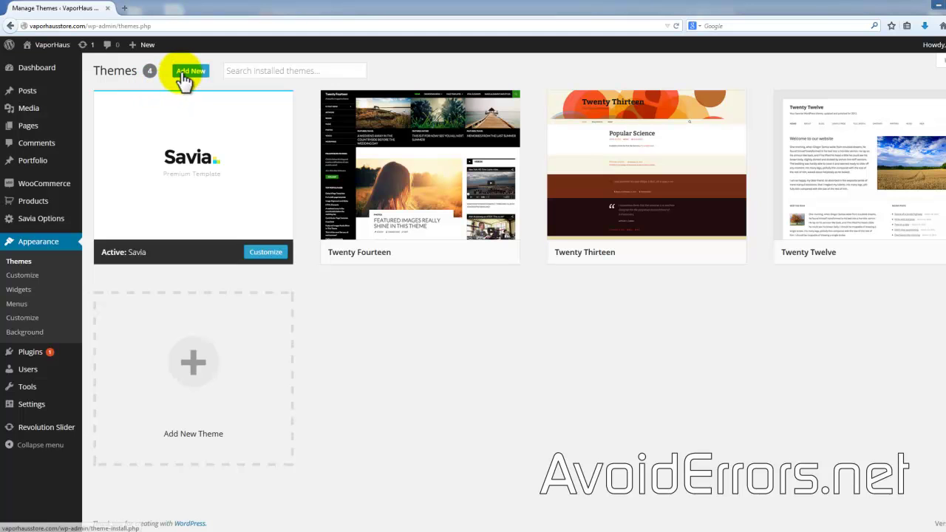
Step: Upload shopifiq.zip as a new WordPress theme and start installing it
left_click(185, 77)
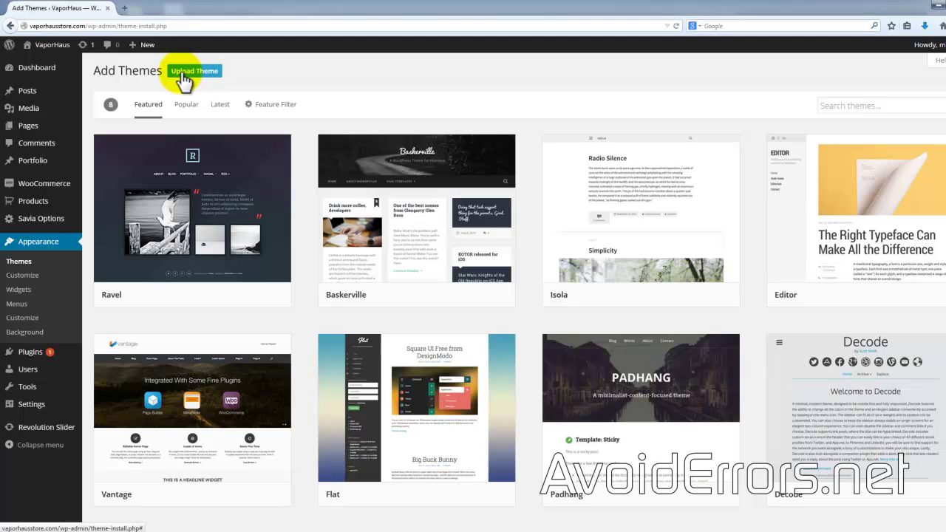
left_click(182, 74)
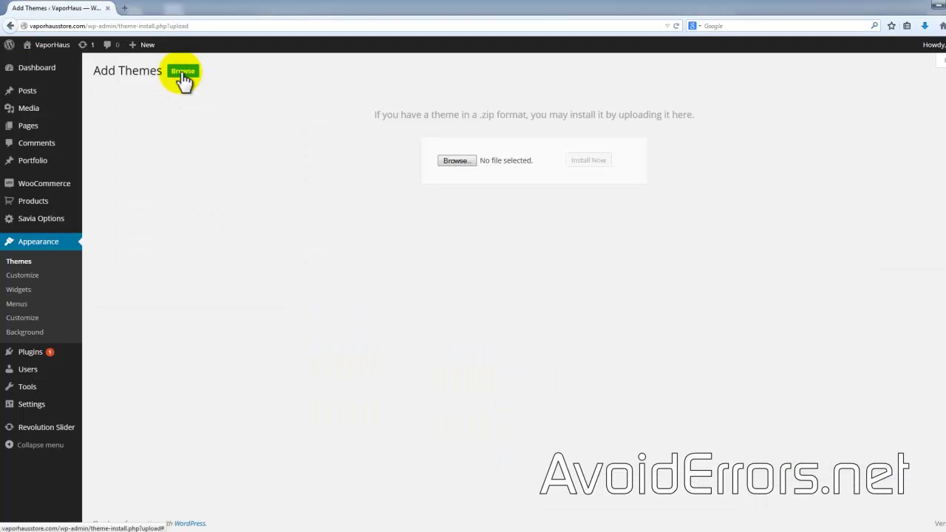
left_click(442, 159)
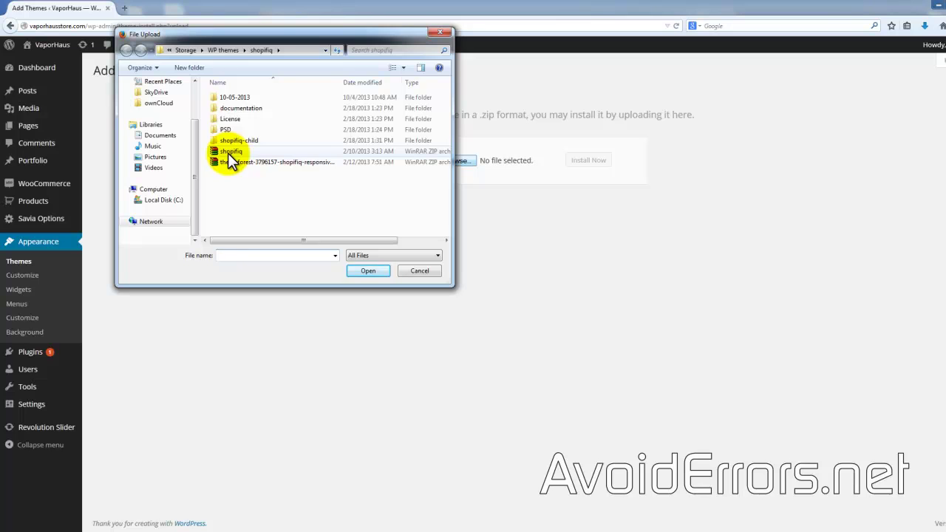
double_click(228, 153)
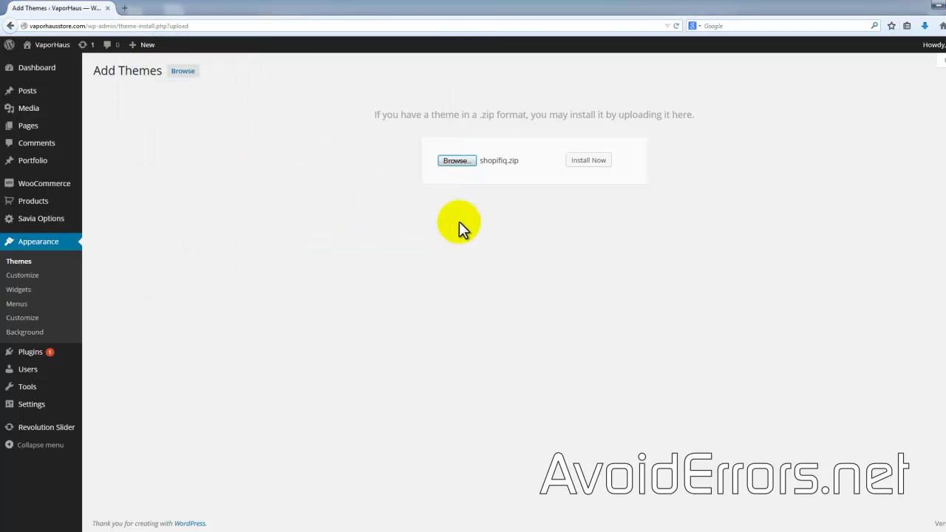
left_click(574, 162)
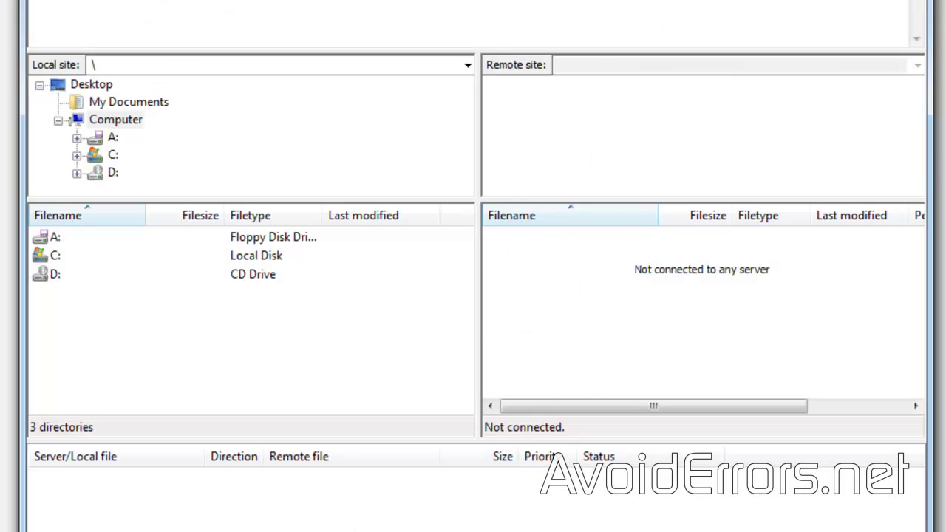
Step: Connect to the site's server from history and open /clickandbuilds/VaporHaus/wp-admin
left_click(698, 2)
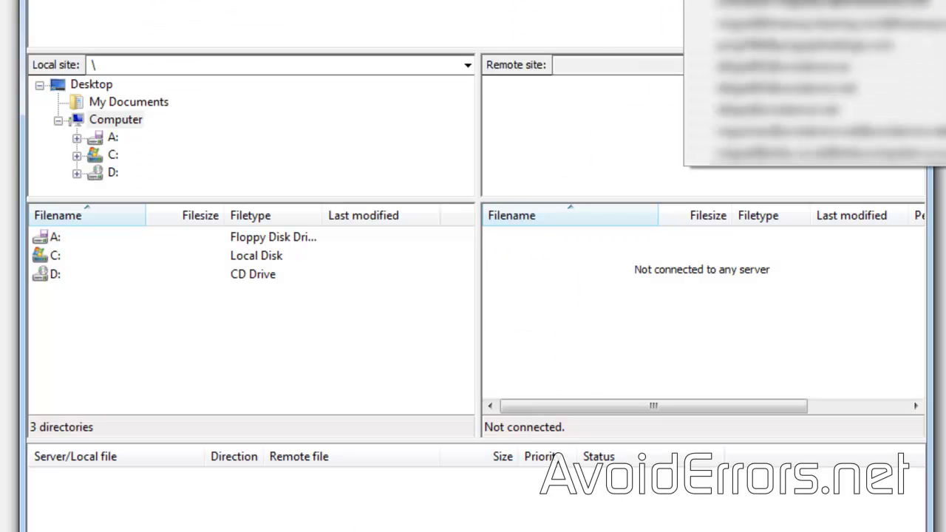
left_click(708, 22)
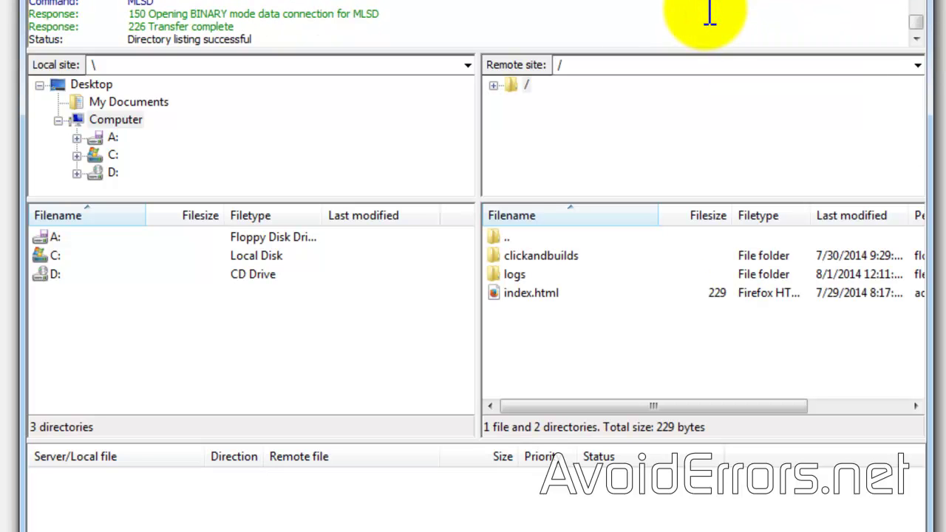
left_click(547, 257)
double_click(547, 258)
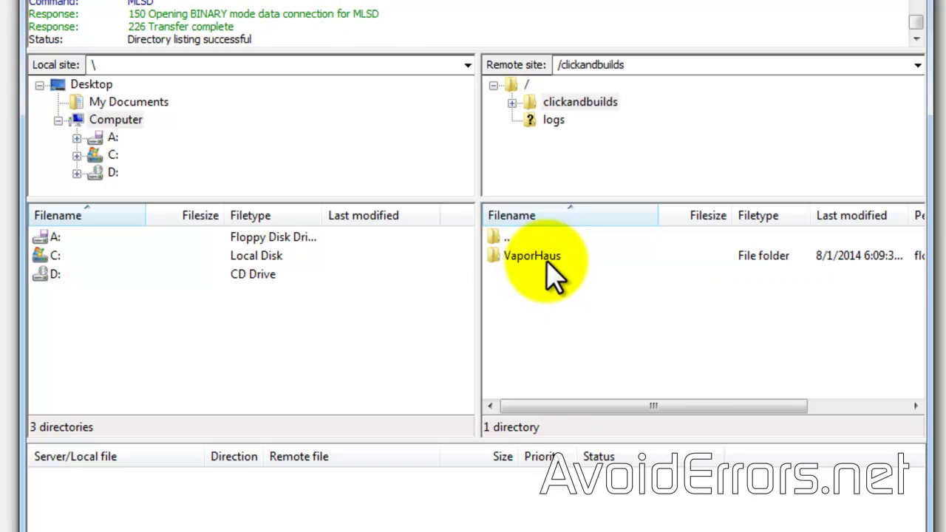
double_click(554, 277)
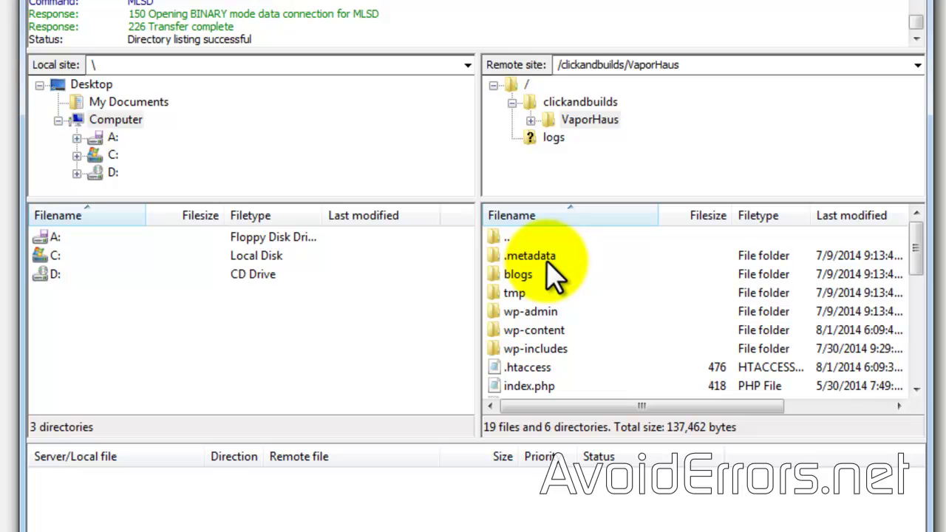
left_click(566, 312)
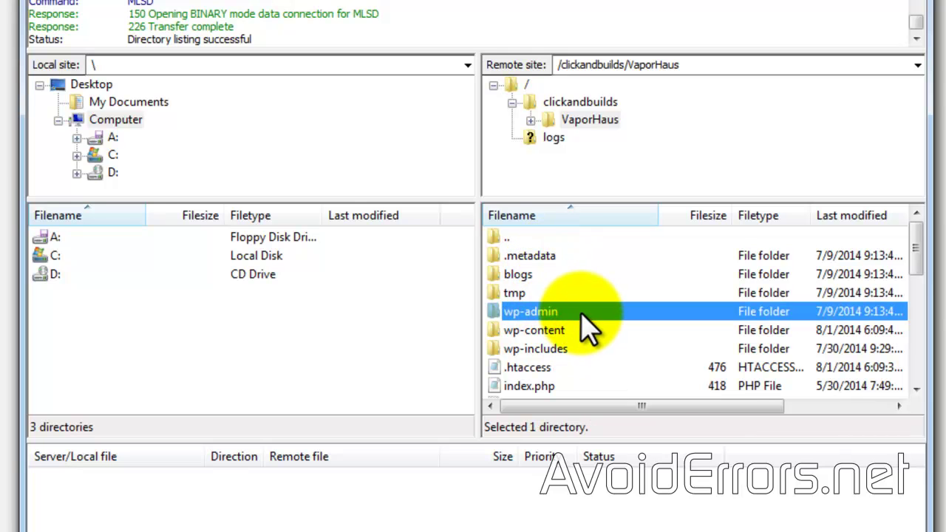
double_click(585, 314)
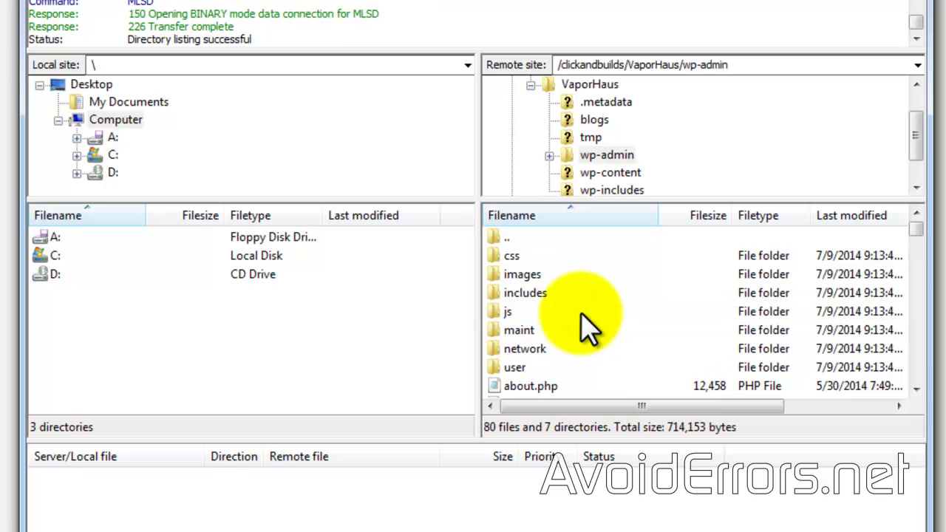
Step: Scroll the wp-admin listing and select php.ini
left_click(917, 389)
left_click(917, 389)
left_click(916, 389)
left_click(917, 389)
left_click(916, 389)
left_click(917, 389)
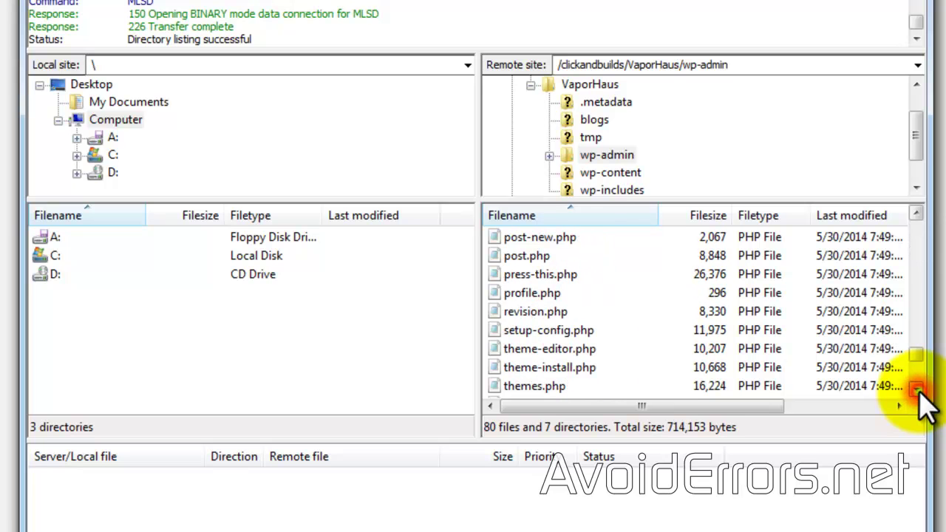
left_click(917, 214)
left_click(917, 214)
left_click(917, 213)
left_click(916, 213)
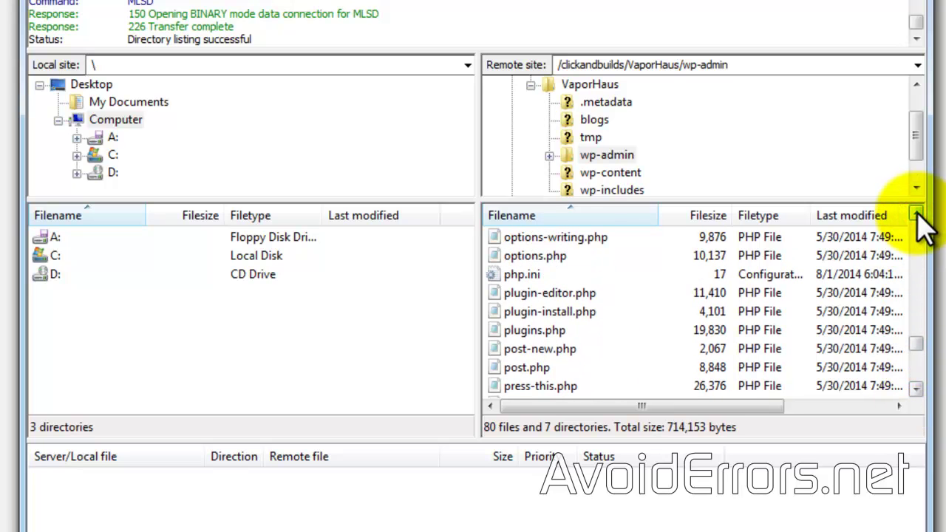
left_click(521, 274)
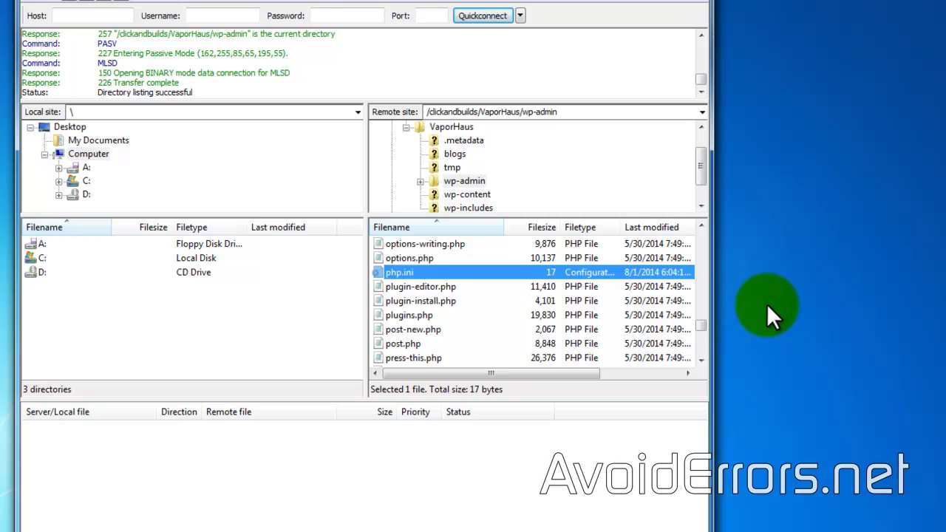
Step: Create a new desktop folder named PHP
right_click(753, 261)
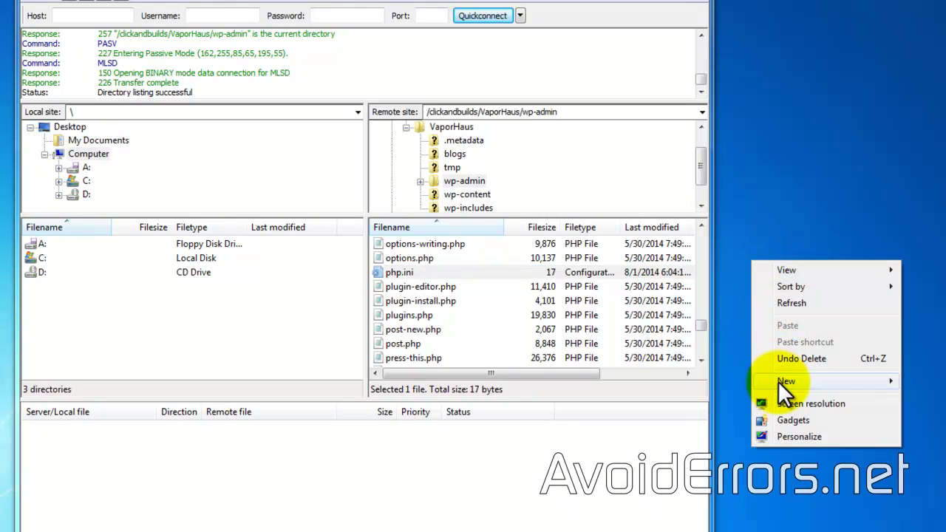
mouse_move(756, 383)
left_click(688, 383)
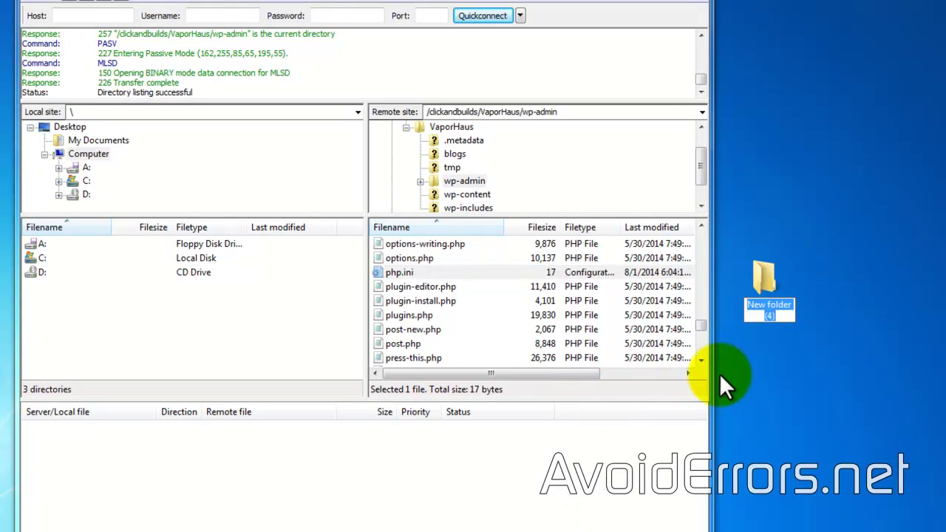
type("PHP")
key("Return")
left_click(768, 334)
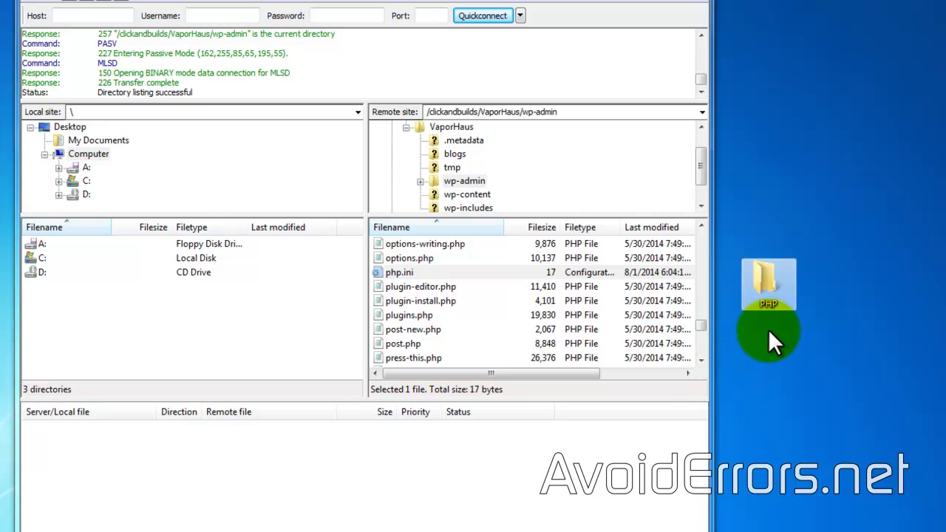
Step: Download php.ini from the server into the PHP folder and confirm it arrived
mouse_move(406, 272)
left_mouse_down()
mouse_move(536, 284)
mouse_move(770, 280)
left_mouse_up()
left_click(774, 339)
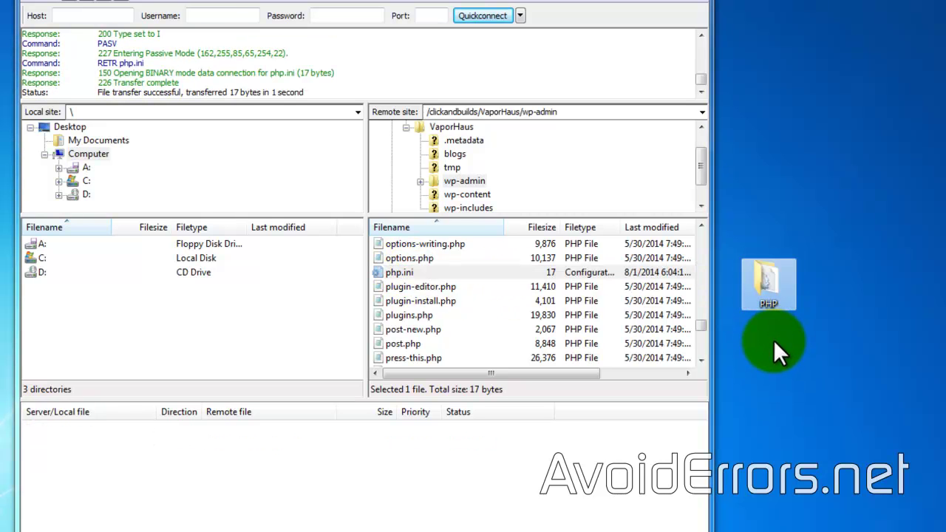
double_click(768, 287)
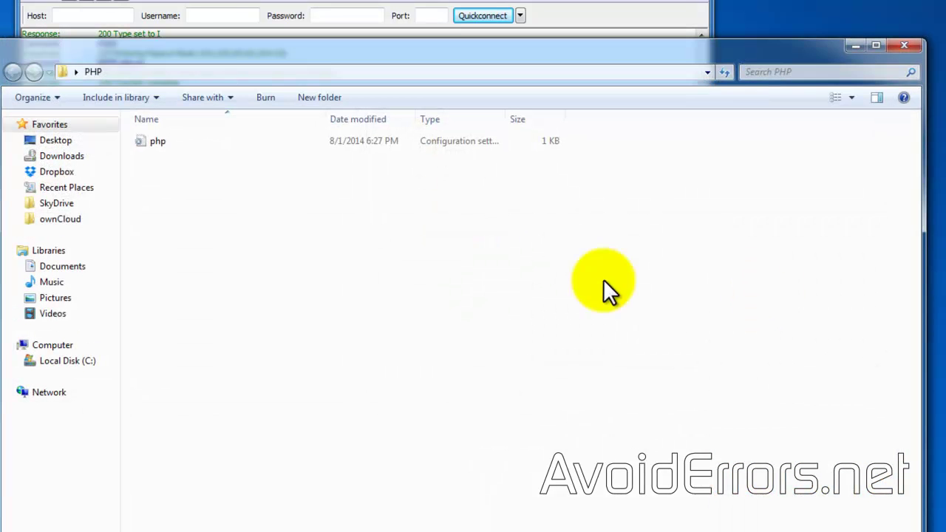
left_click(904, 47)
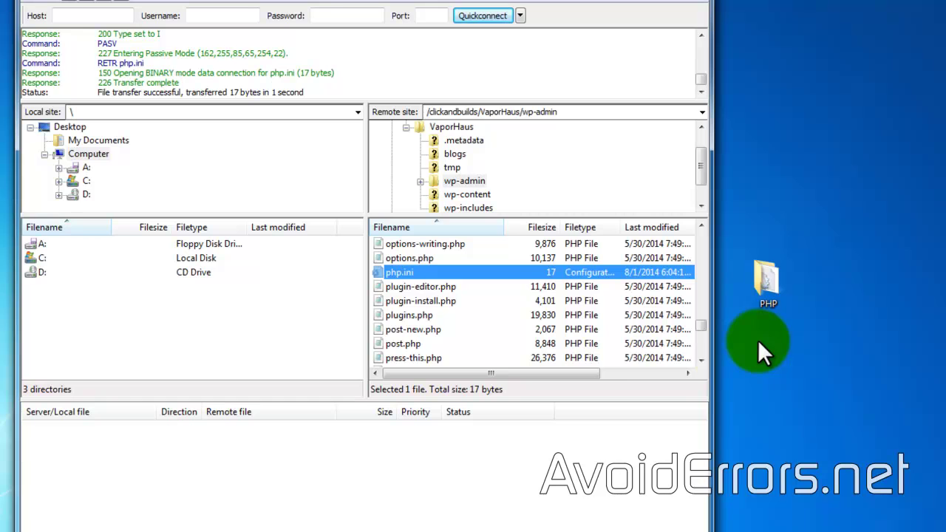
Step: Open the server's php.ini in Notepad and paste upload_max_filesize = 64M; and post_max_size = 32M; at the top
right_click(398, 272)
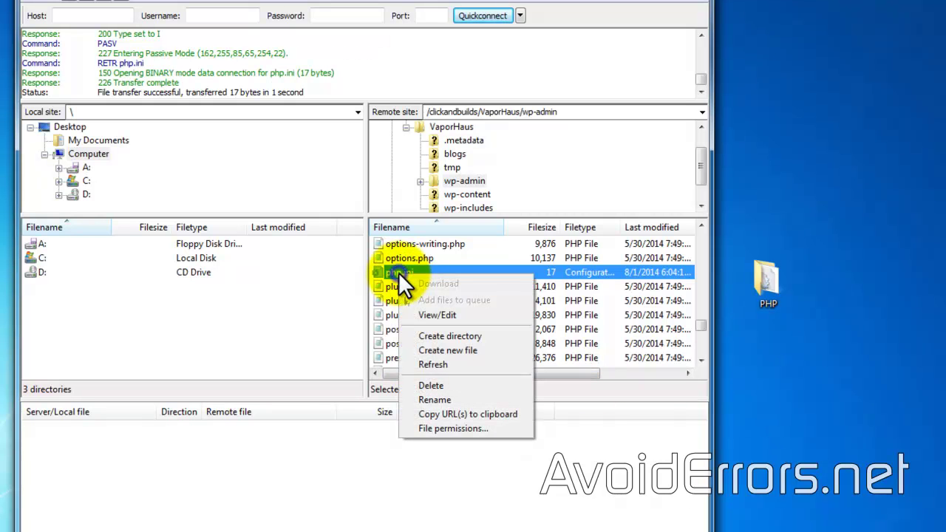
left_click(408, 314)
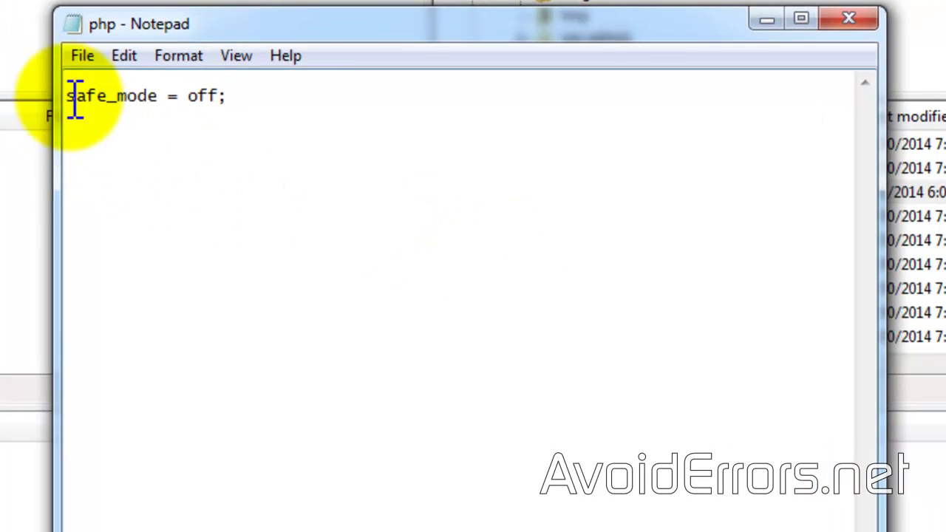
left_click(69, 80)
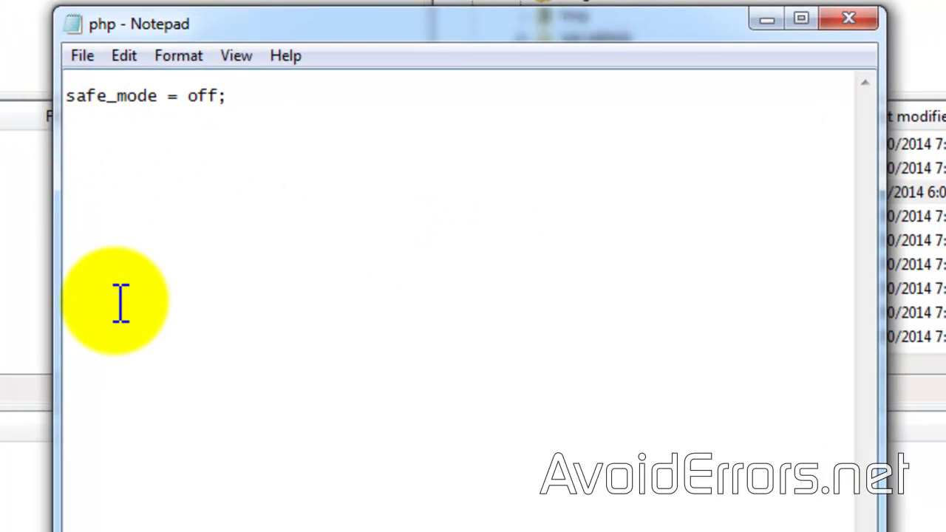
type("upload_max_filesize = 64M; post_max_size = 32M;")
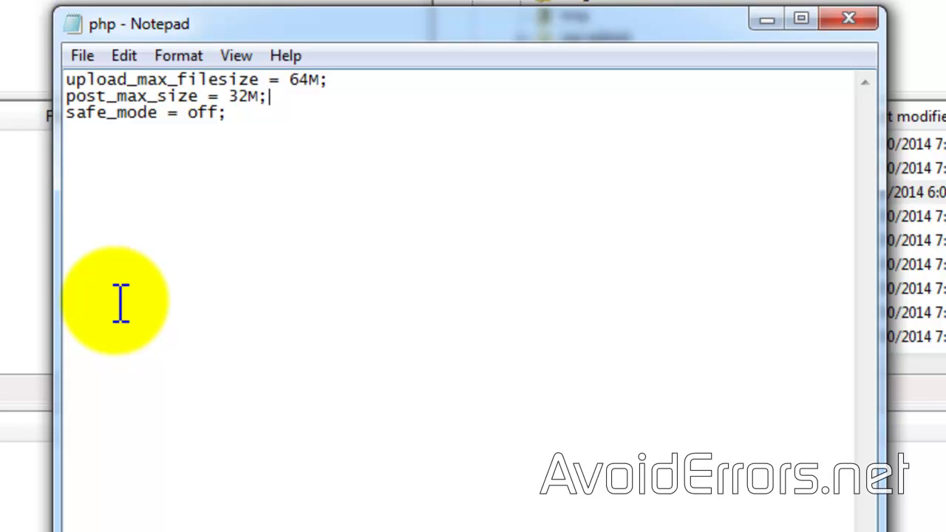
Step: Save the edited php.ini, close Notepad and upload the changed file to the server
left_click(80, 59)
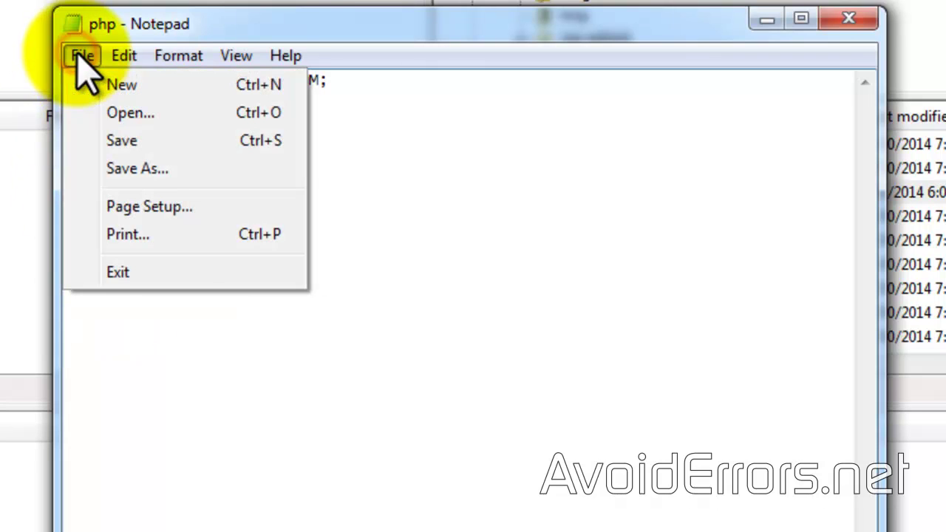
left_click(80, 148)
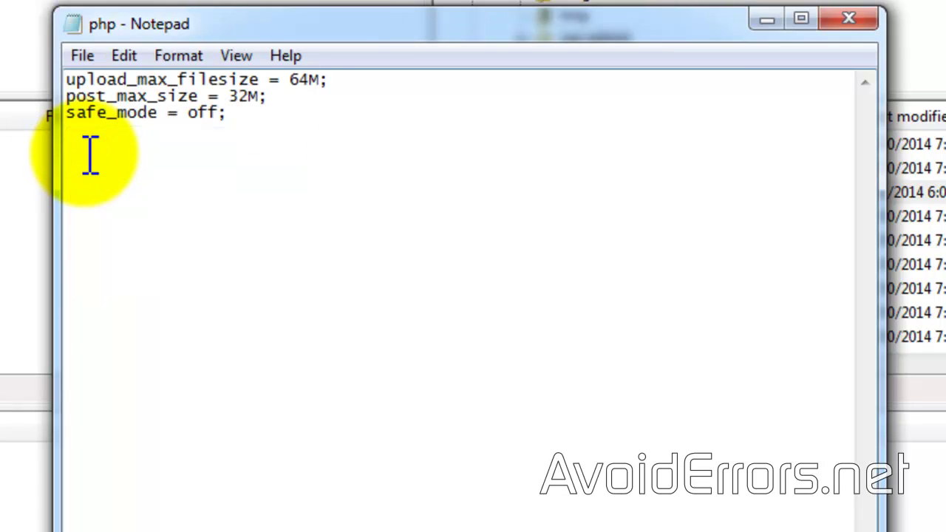
left_click(850, 19)
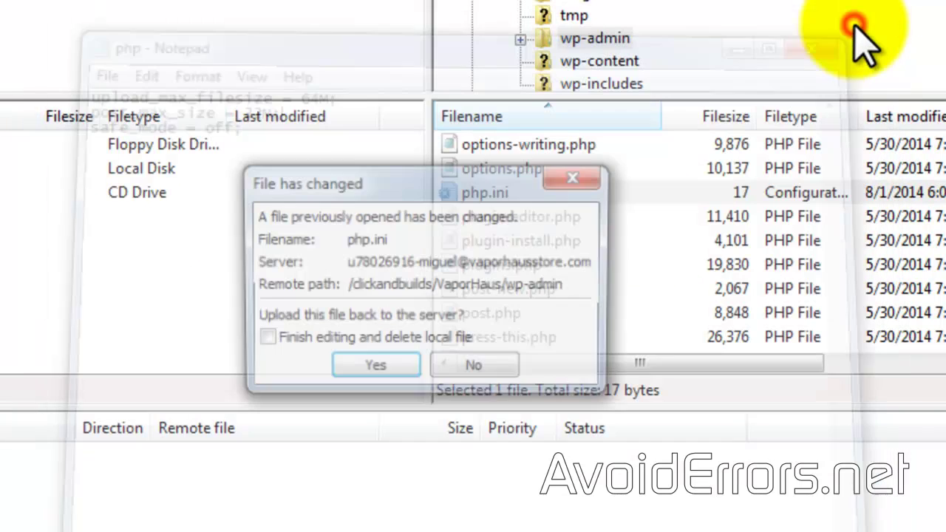
left_click(263, 340)
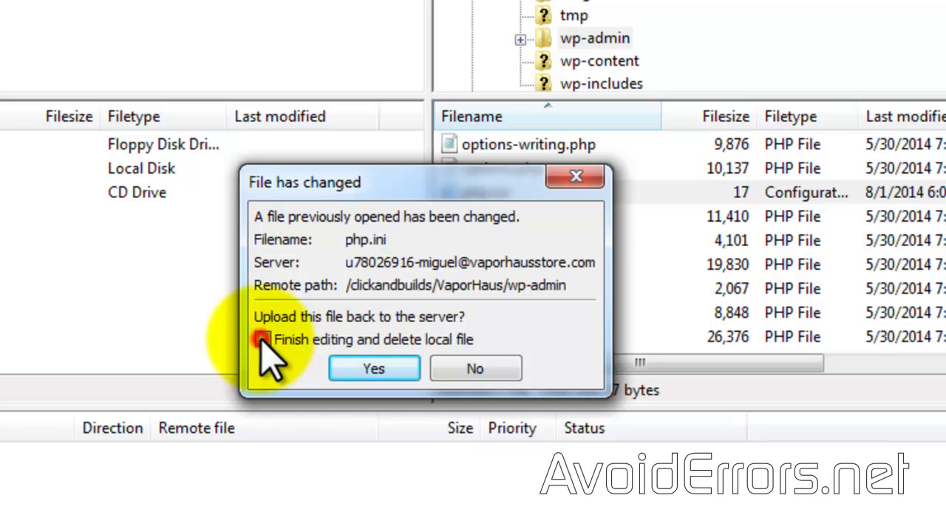
left_click(358, 398)
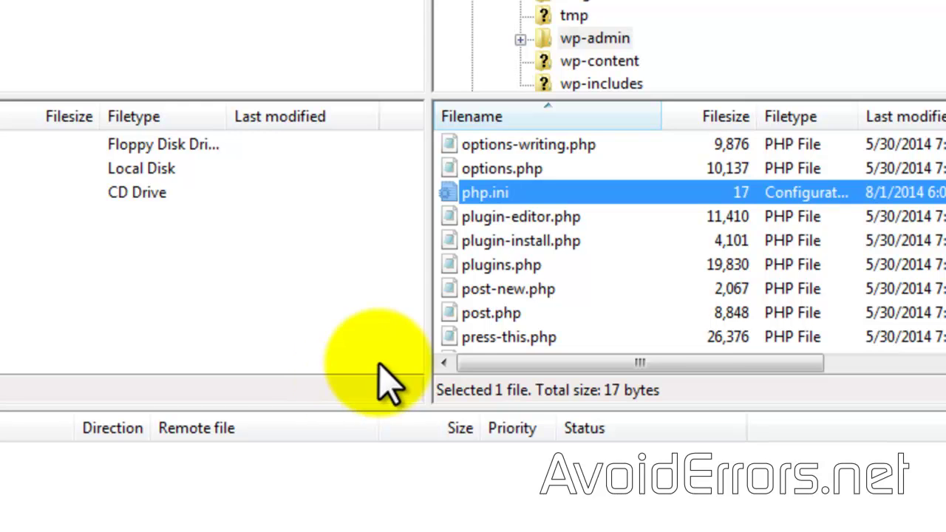
Step: Reopen php.ini from the server to verify both size limits, then close it
right_click(473, 193)
left_click(491, 263)
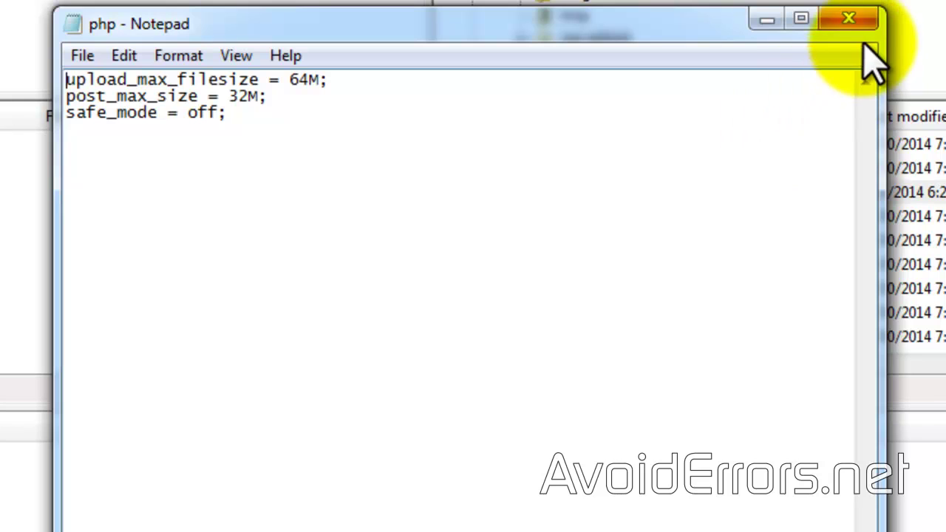
left_click(858, 20)
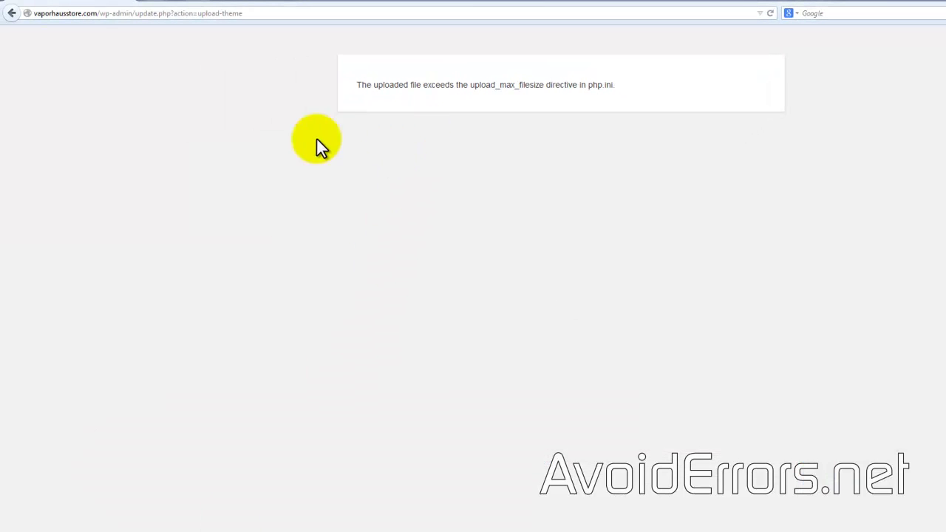
Step: Return to Themes and upload and install shopifiq.zip again
left_click(10, 15)
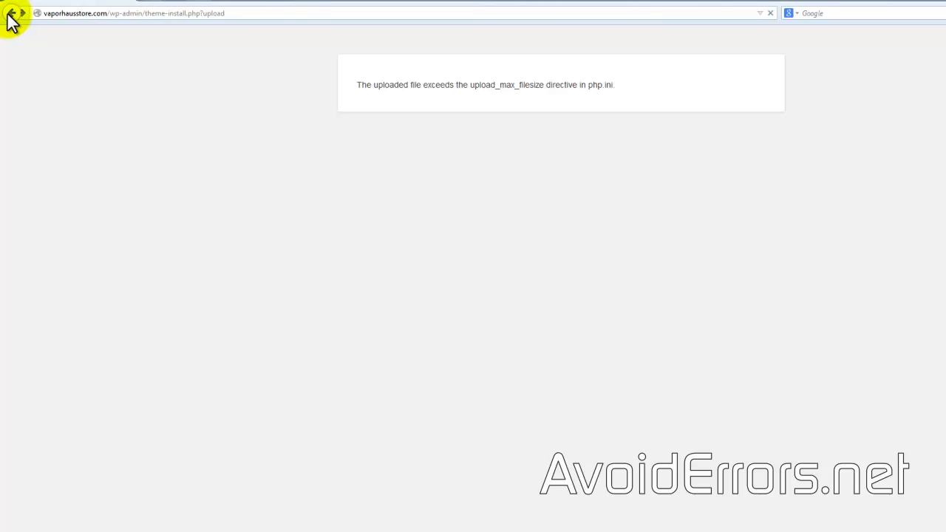
left_click(10, 15)
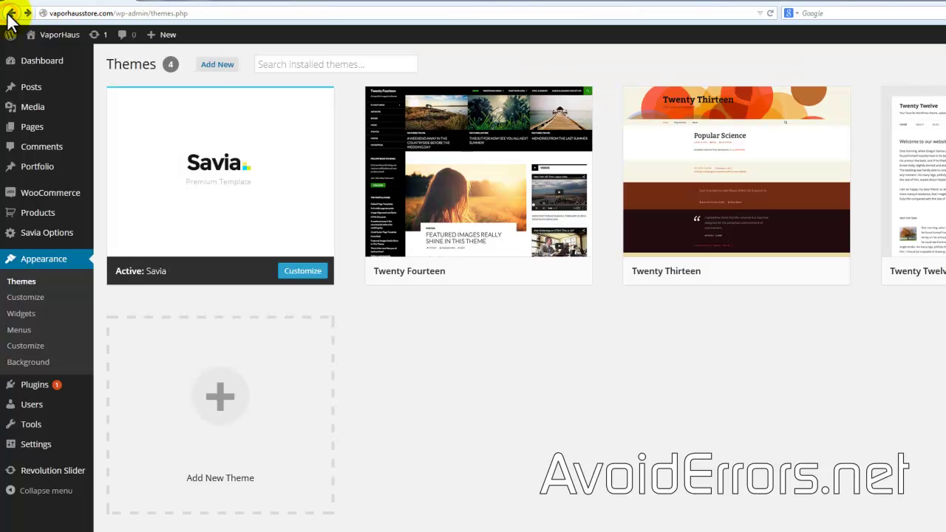
left_click(221, 64)
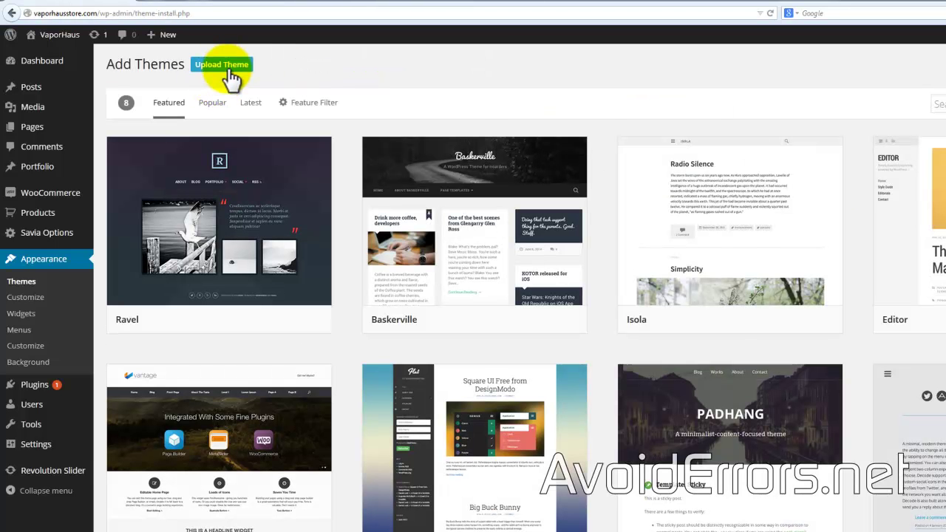
left_click(225, 67)
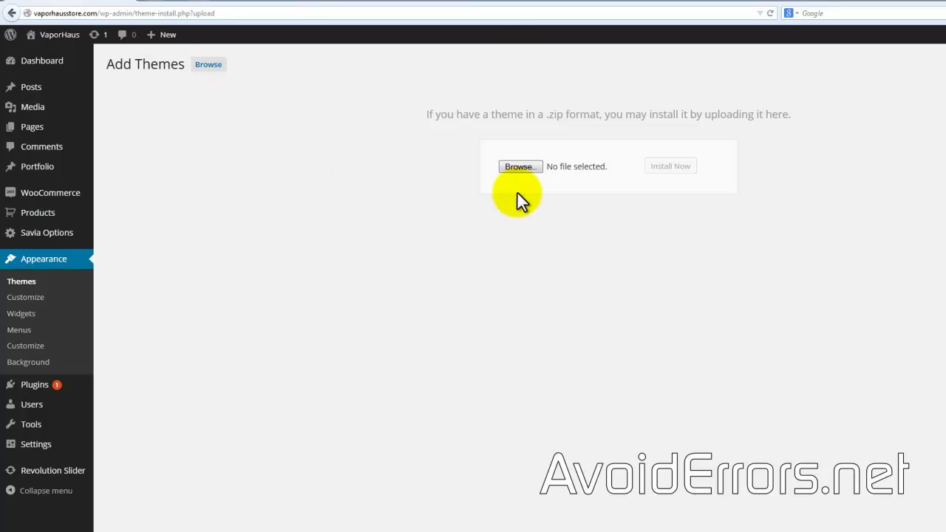
left_click(530, 167)
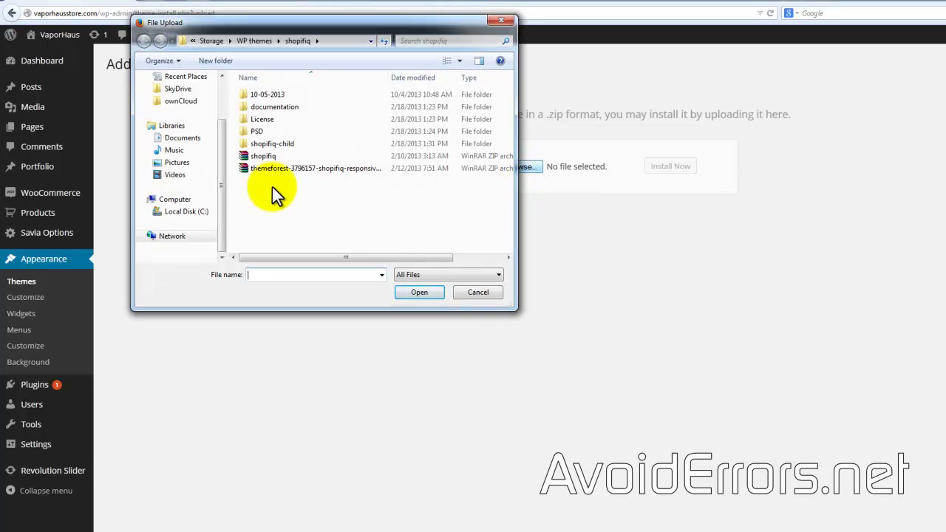
left_click(252, 155)
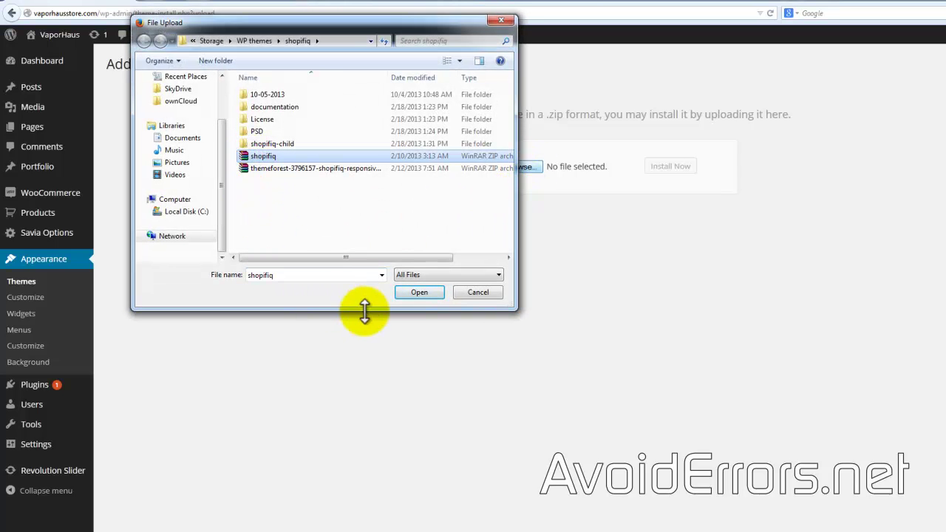
left_click(416, 292)
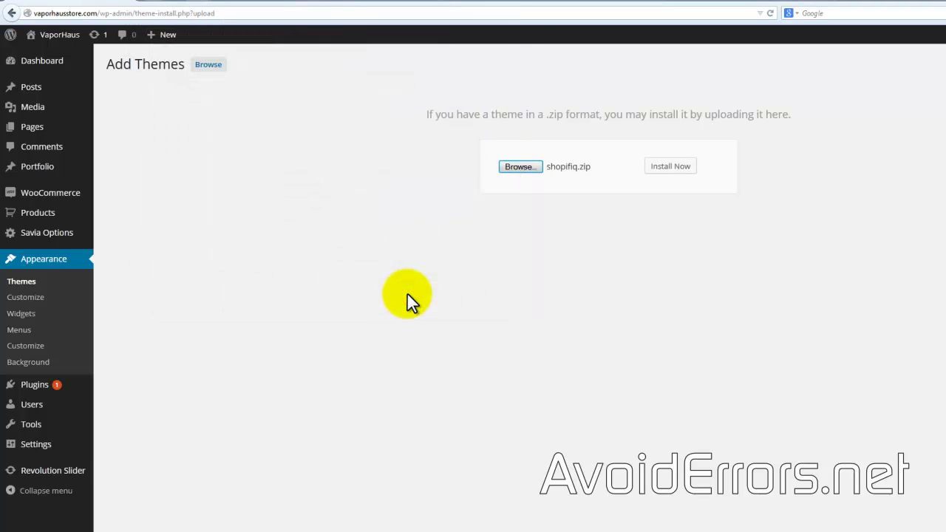
left_click(662, 174)
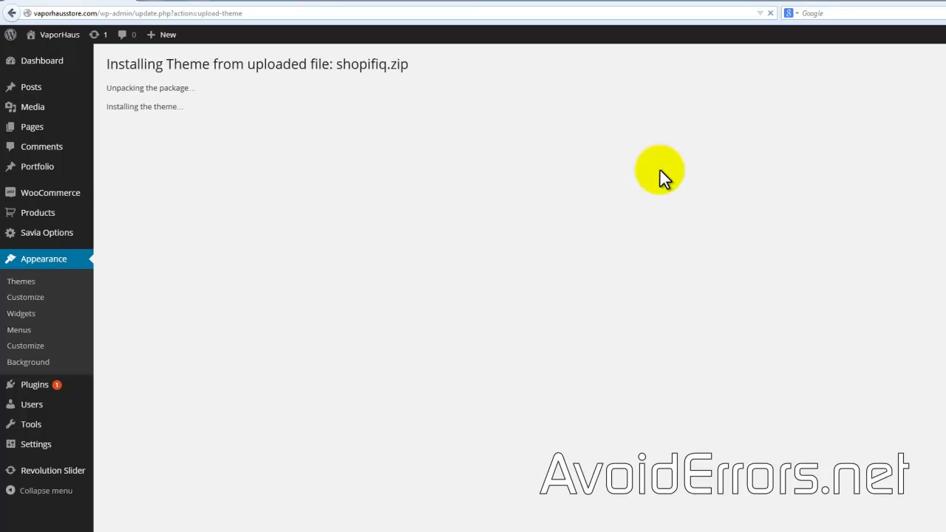